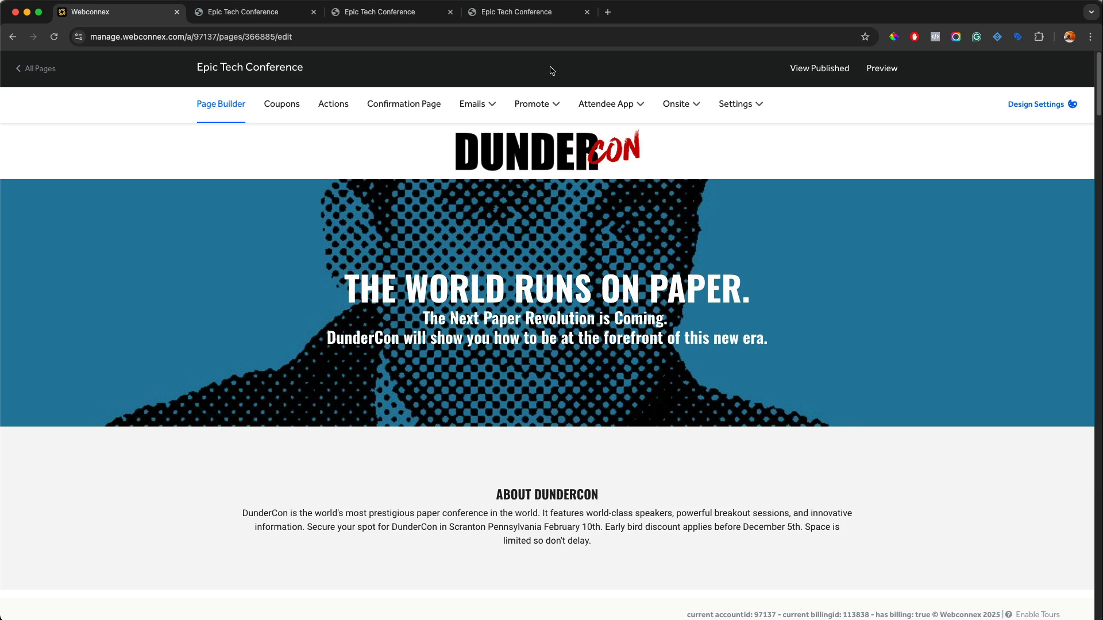
Review the three registrants' receipt tabs, then return to the event's page builder
click(250, 13)
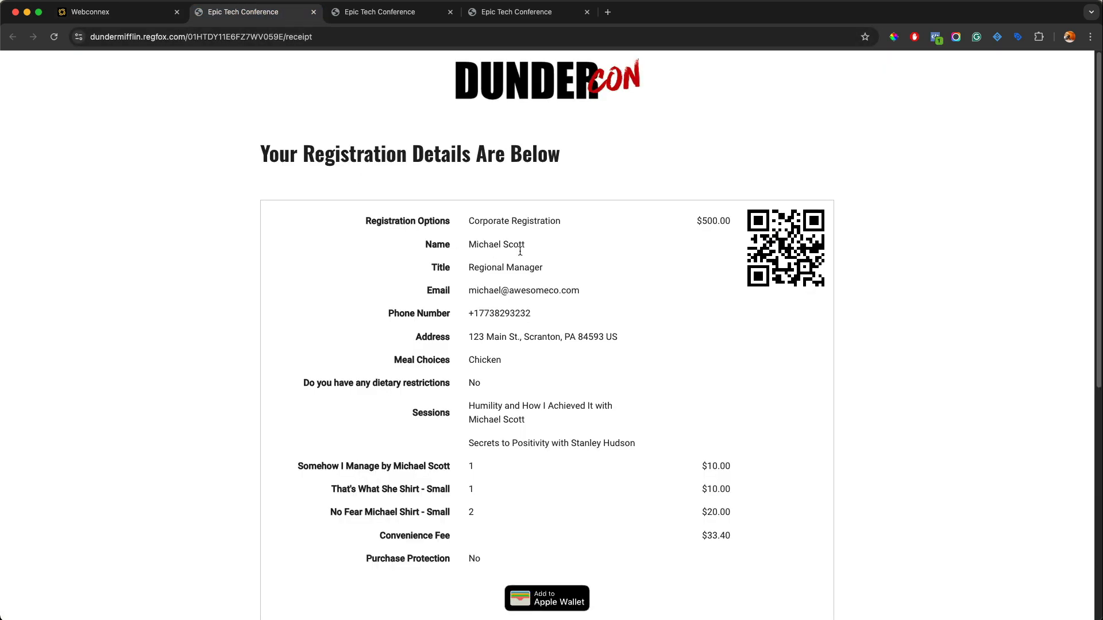
click(380, 12)
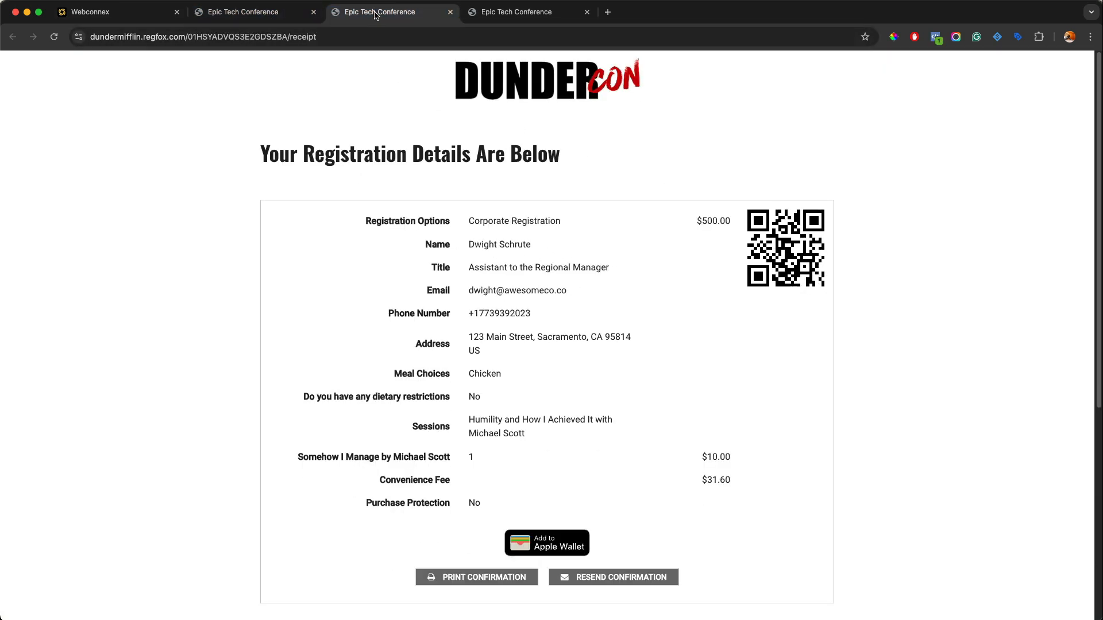
click(516, 13)
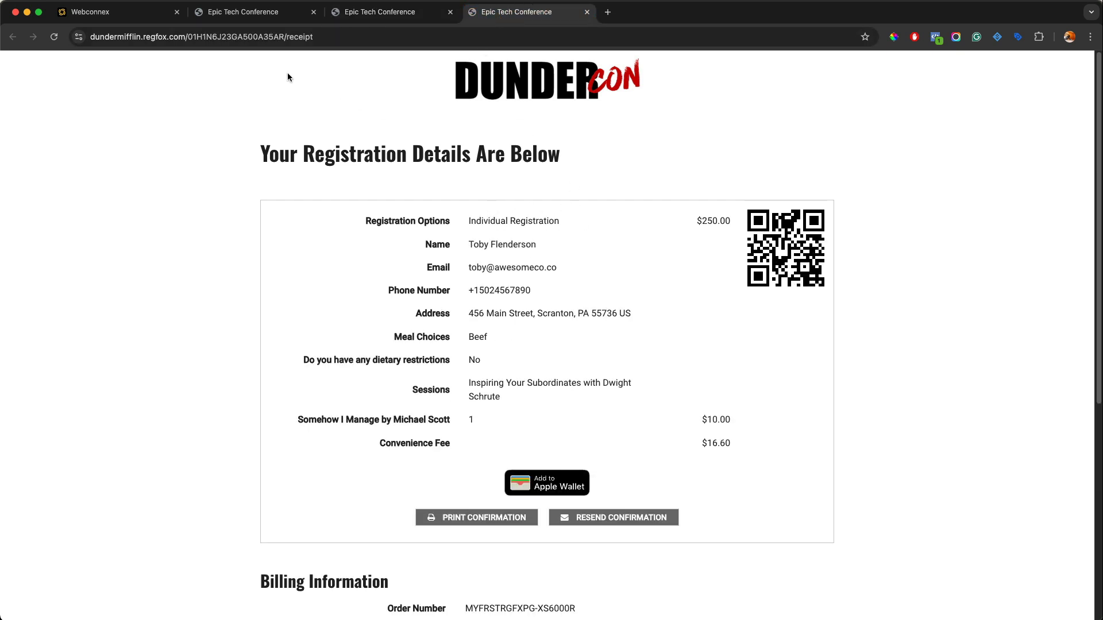
click(379, 12)
click(259, 13)
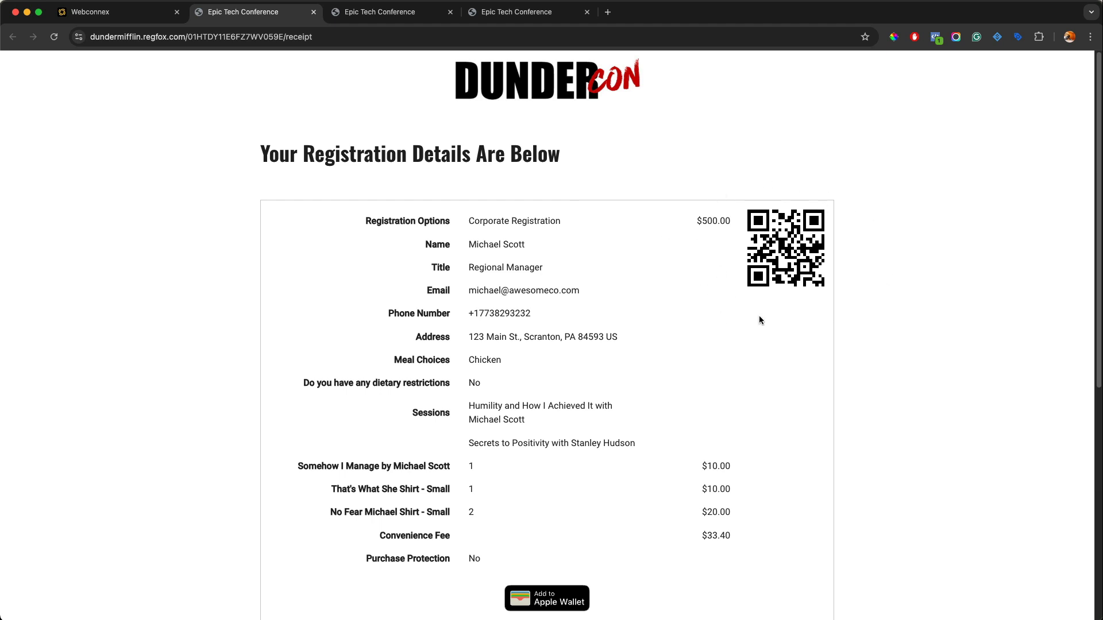
click(103, 13)
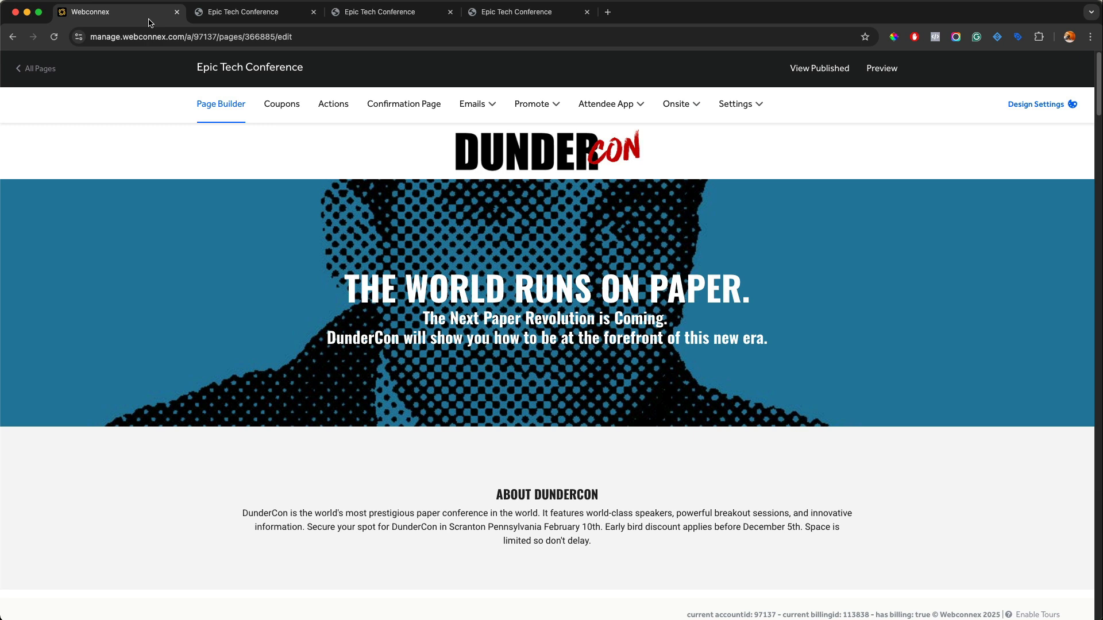
mouse_move(680, 104)
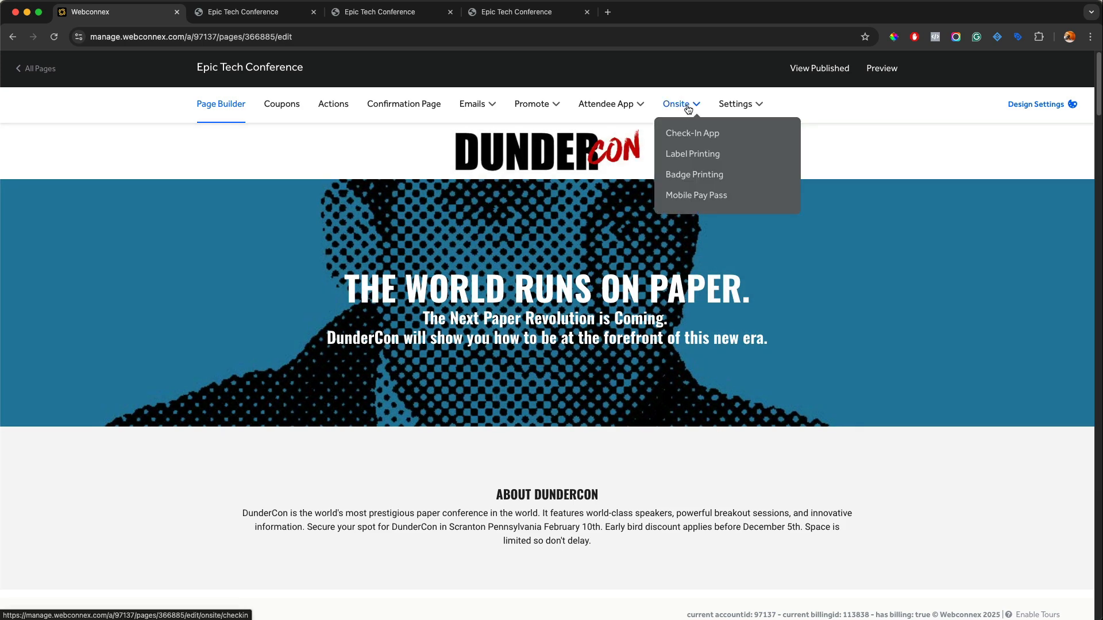
Go to Onsite > Check-In App, dismiss the Get the App prompt, and start a new app key
click(691, 133)
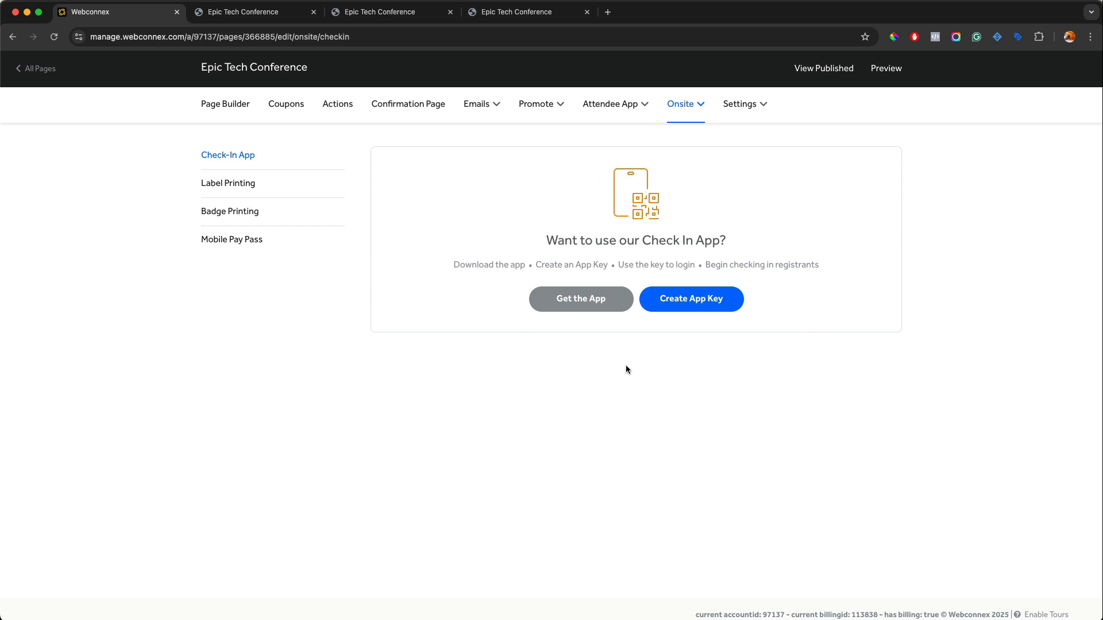
click(585, 301)
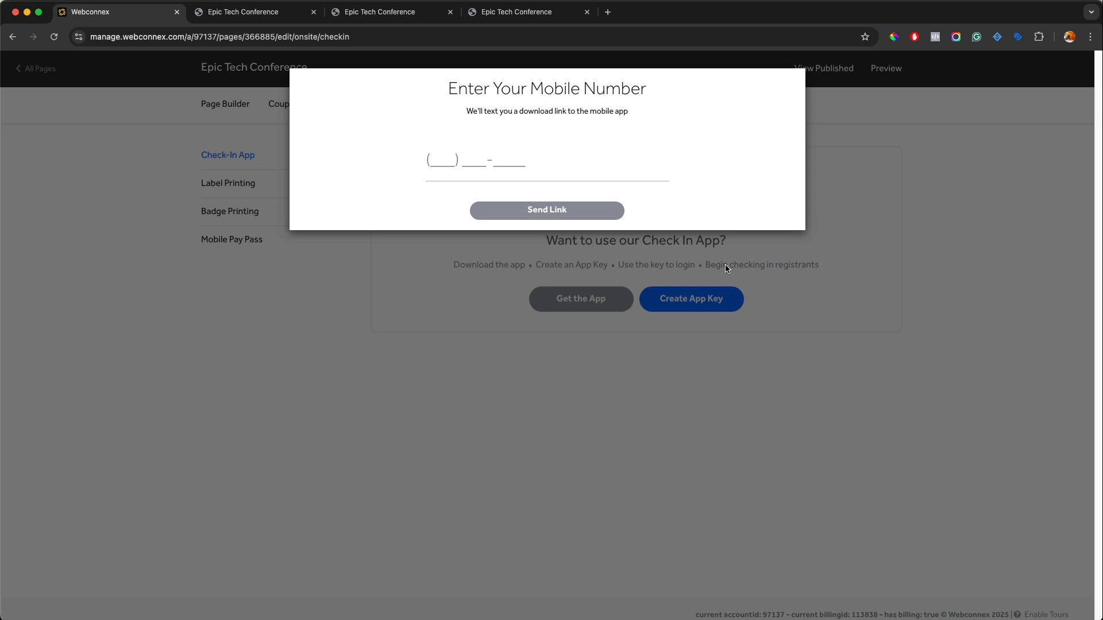
click(790, 295)
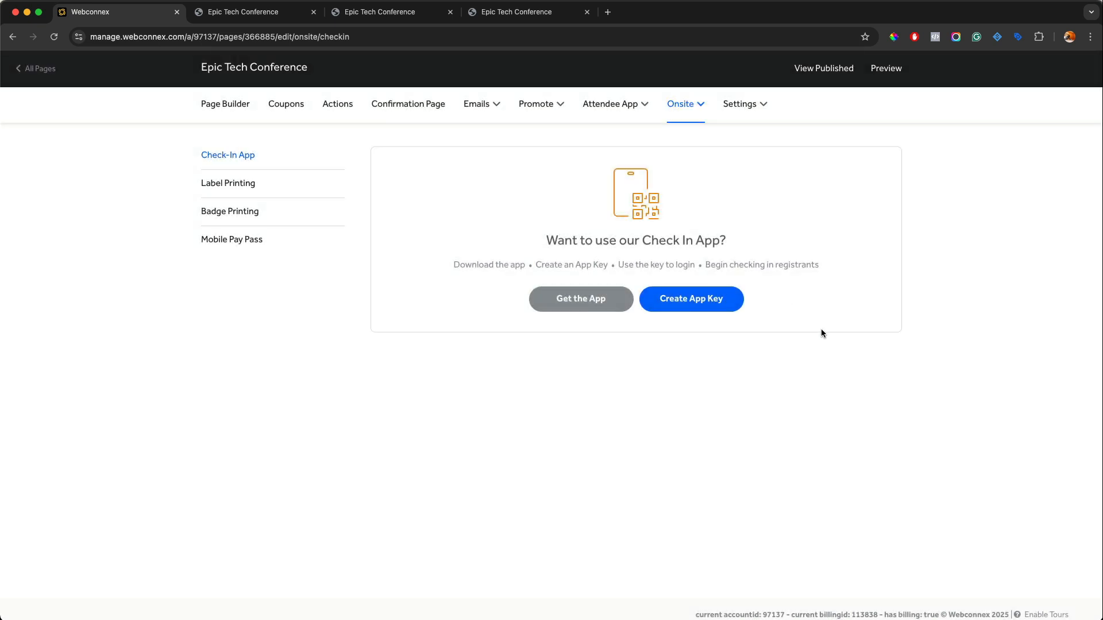
click(737, 301)
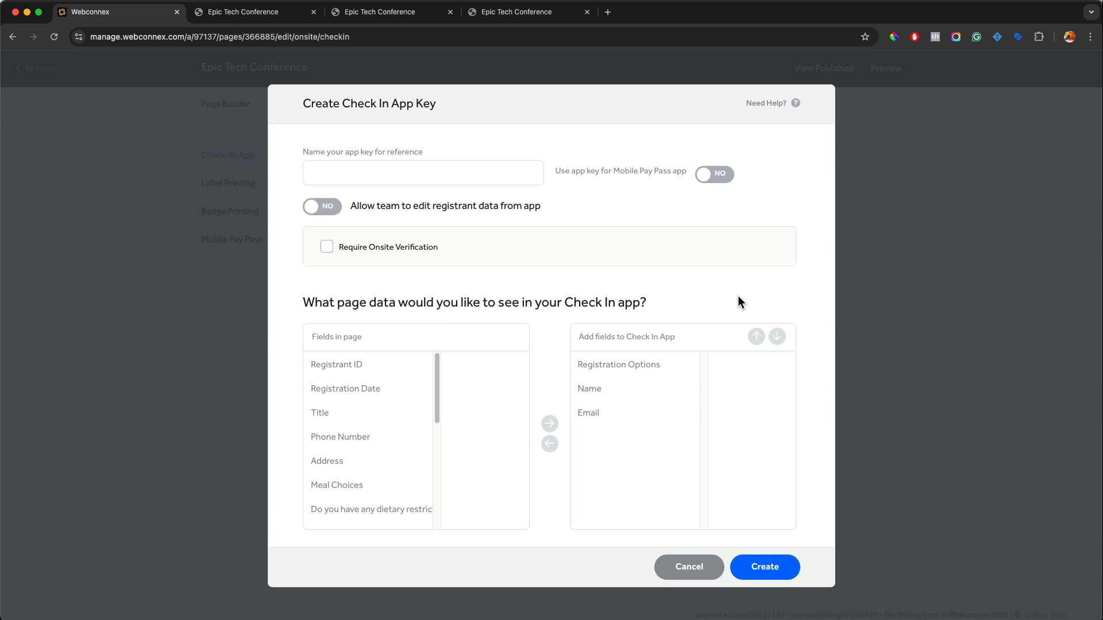
Name the app key 'Eric Test' and set 'Allow team to edit registrant data' to YES
click(432, 175)
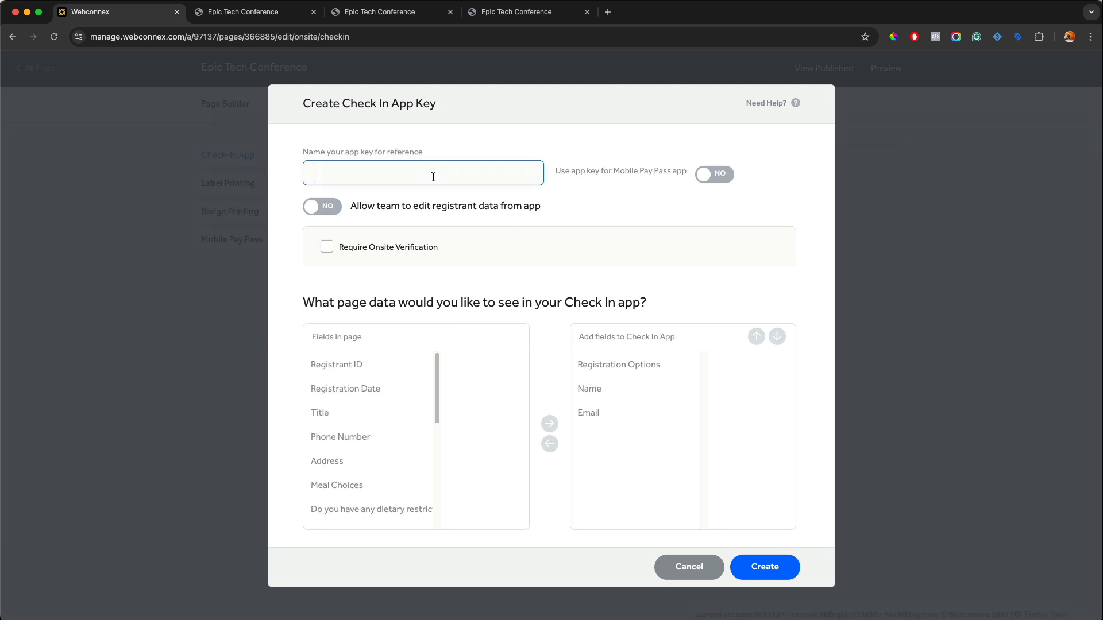
text(Eric Test)
click(442, 202)
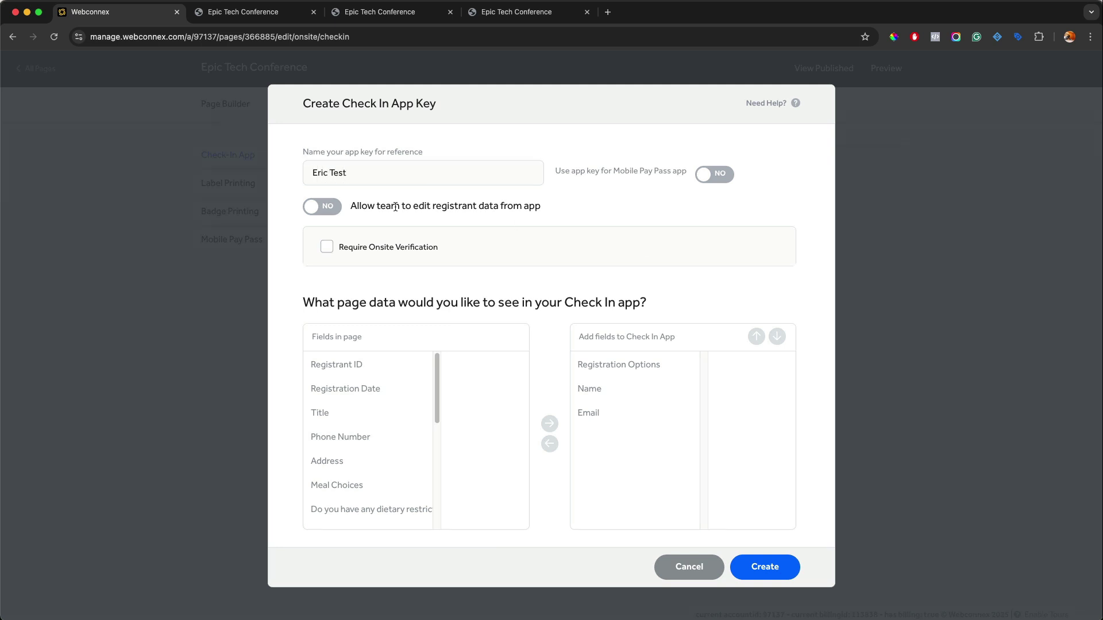
click(316, 209)
Add the Title field to the app and move it above Email
click(327, 414)
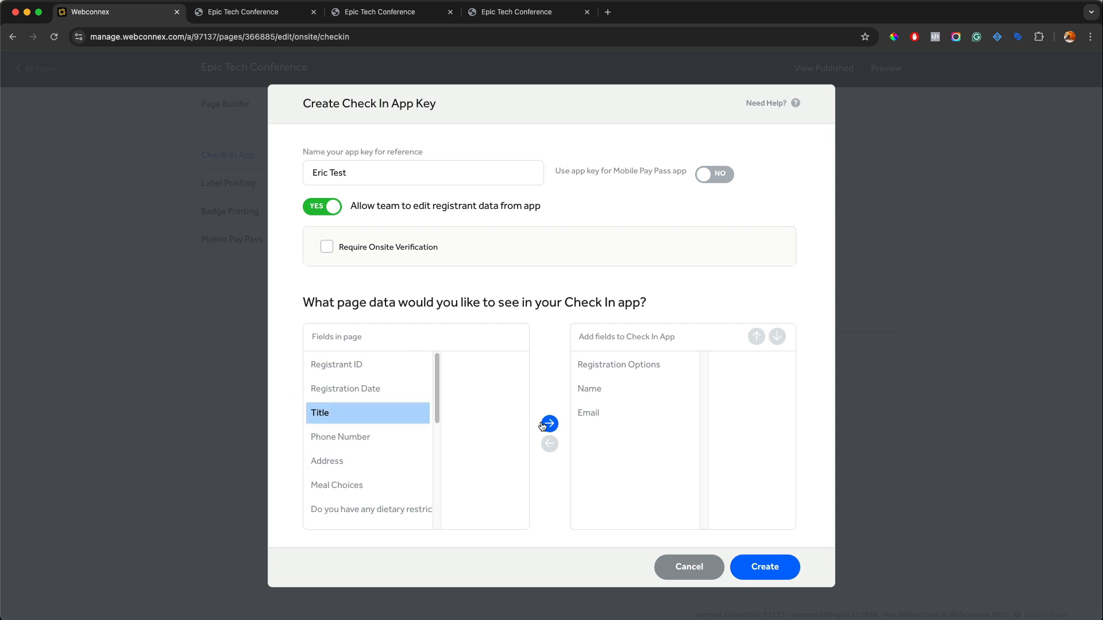
click(549, 423)
click(609, 436)
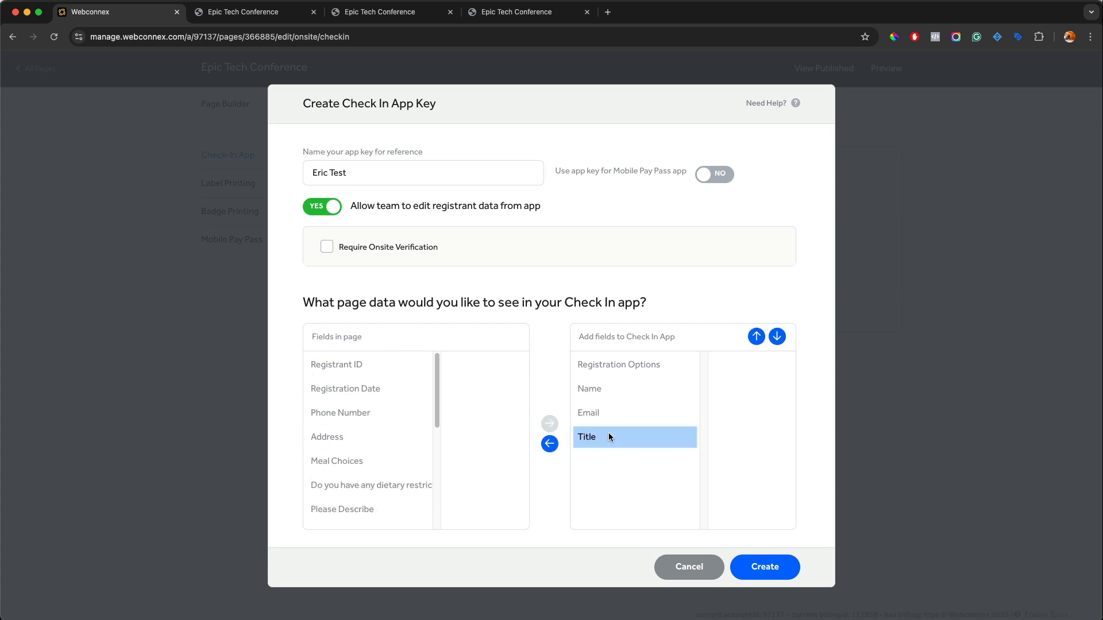
click(757, 336)
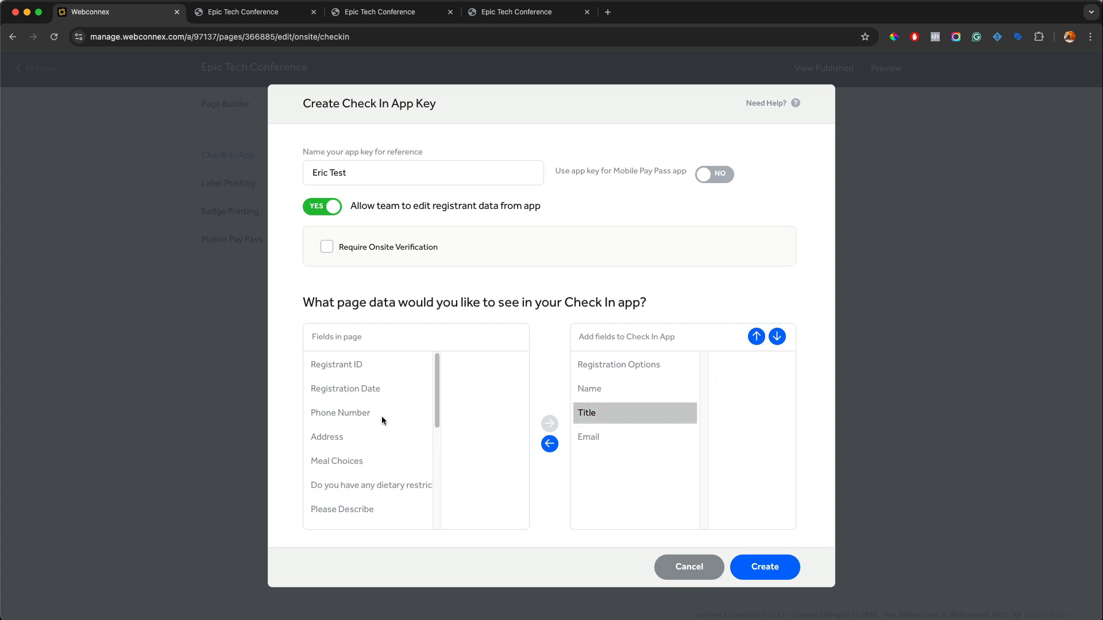
Add Phone Number, Meal Choices and Sessions to the app's fields
click(381, 416)
click(548, 424)
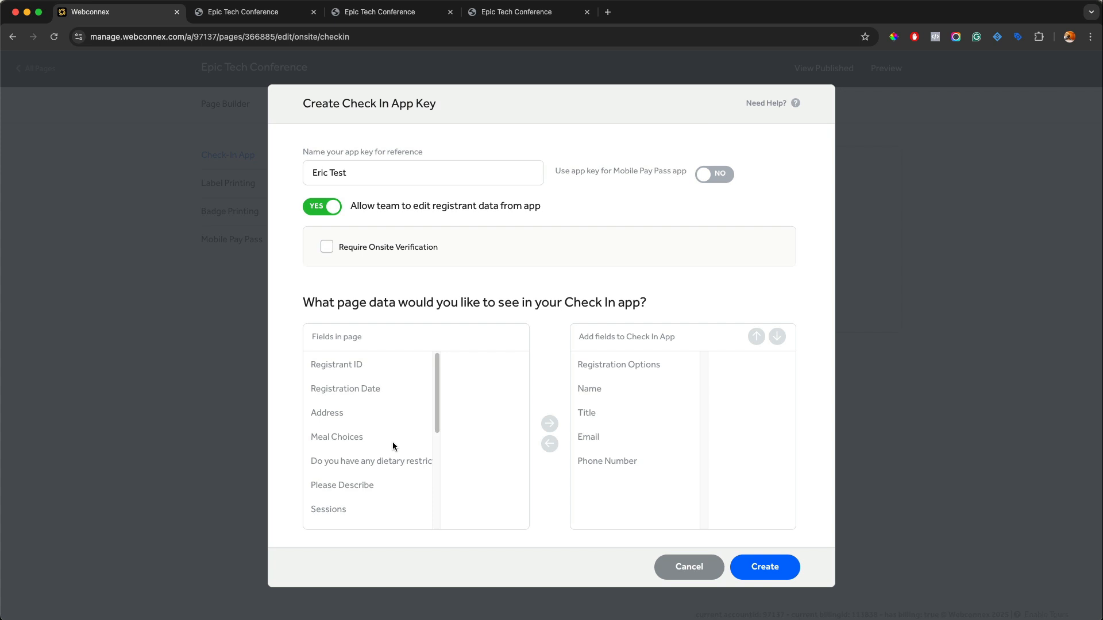
click(392, 438)
click(548, 424)
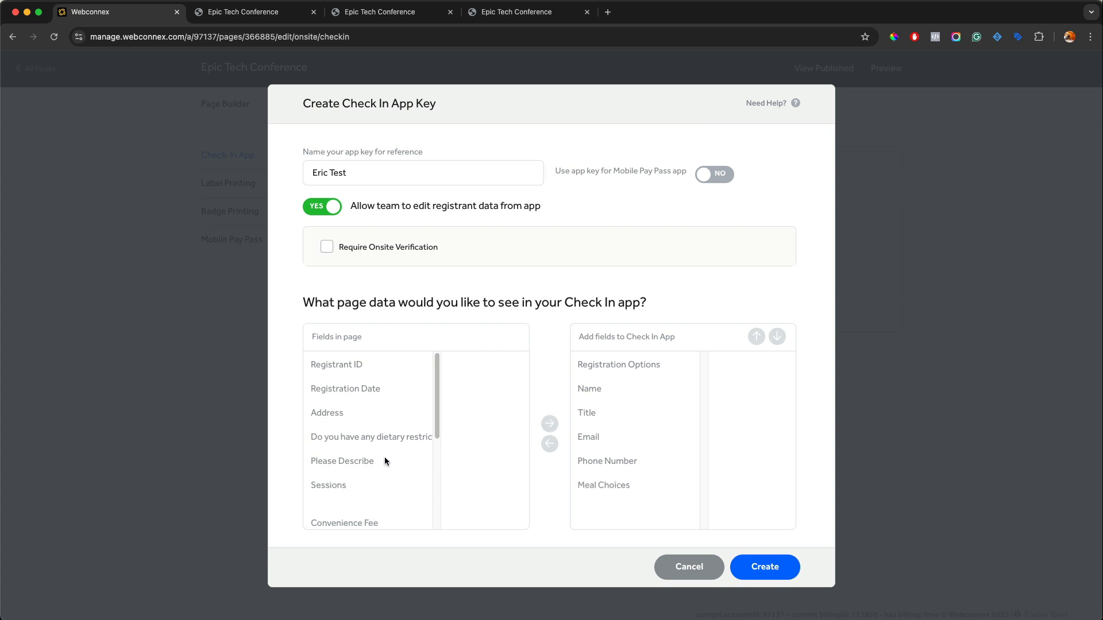
click(357, 479)
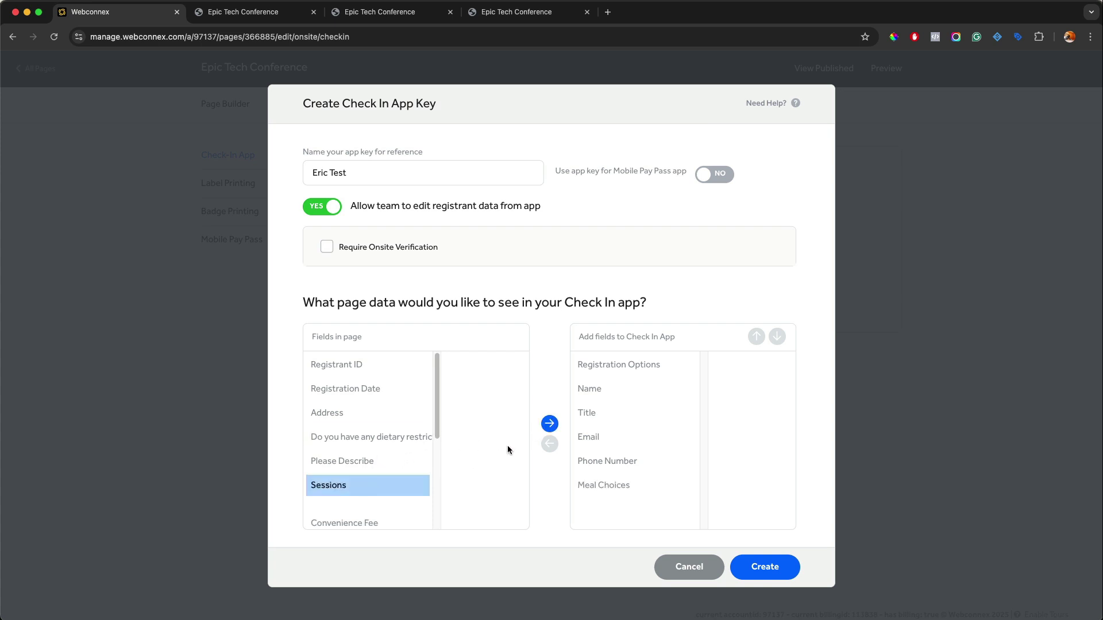
click(544, 422)
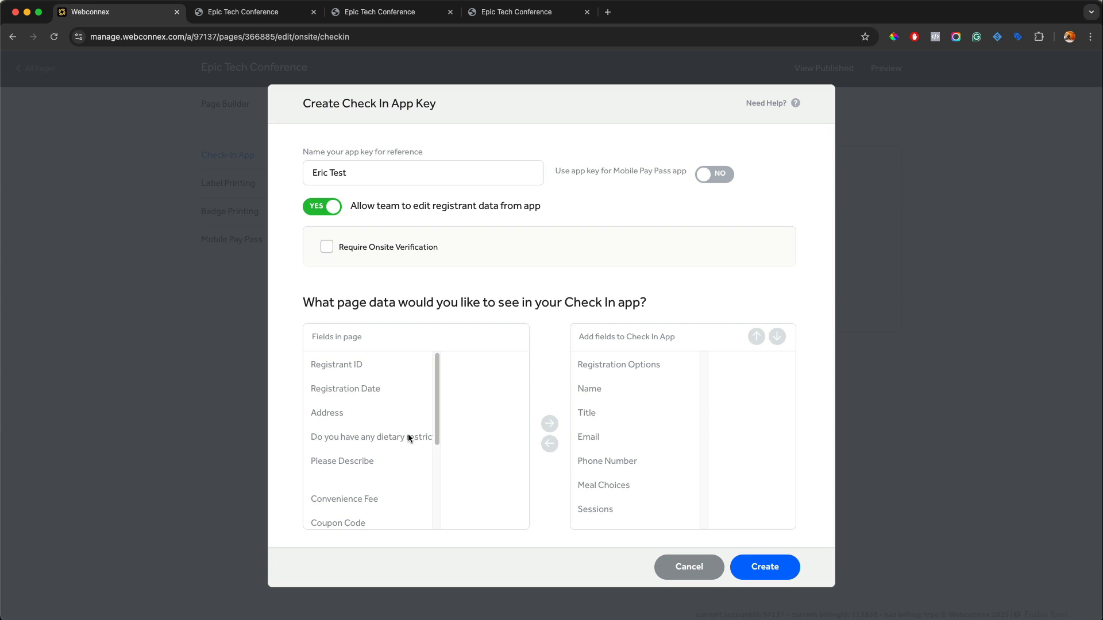
scroll(409, 438, down, 5)
scroll(409, 437, up, 5)
Create the app key and request it by text message
click(783, 561)
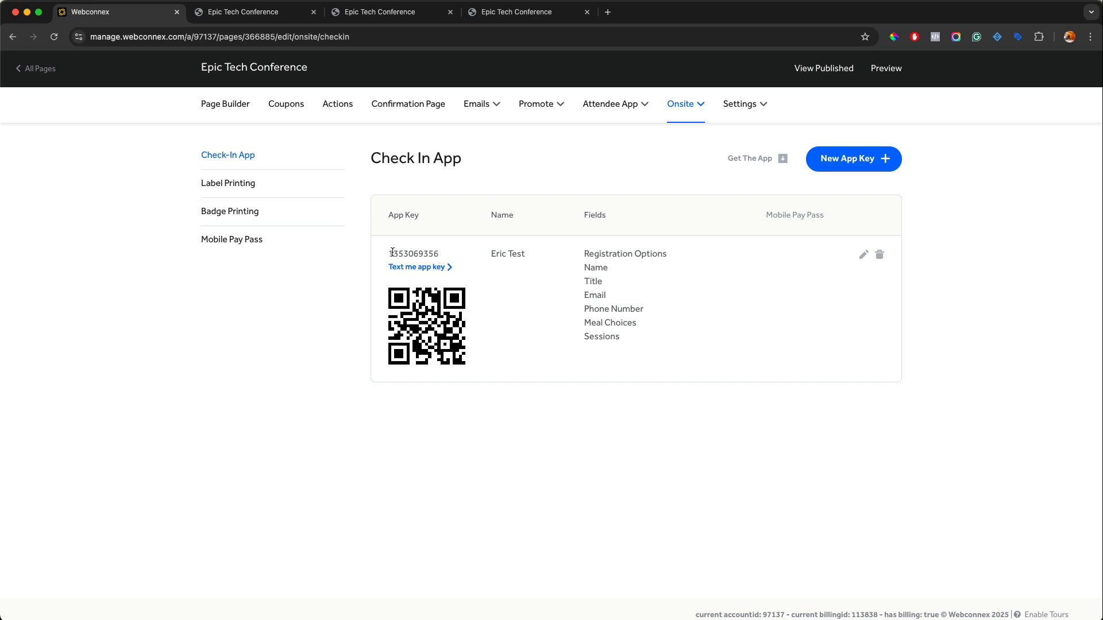
click(438, 269)
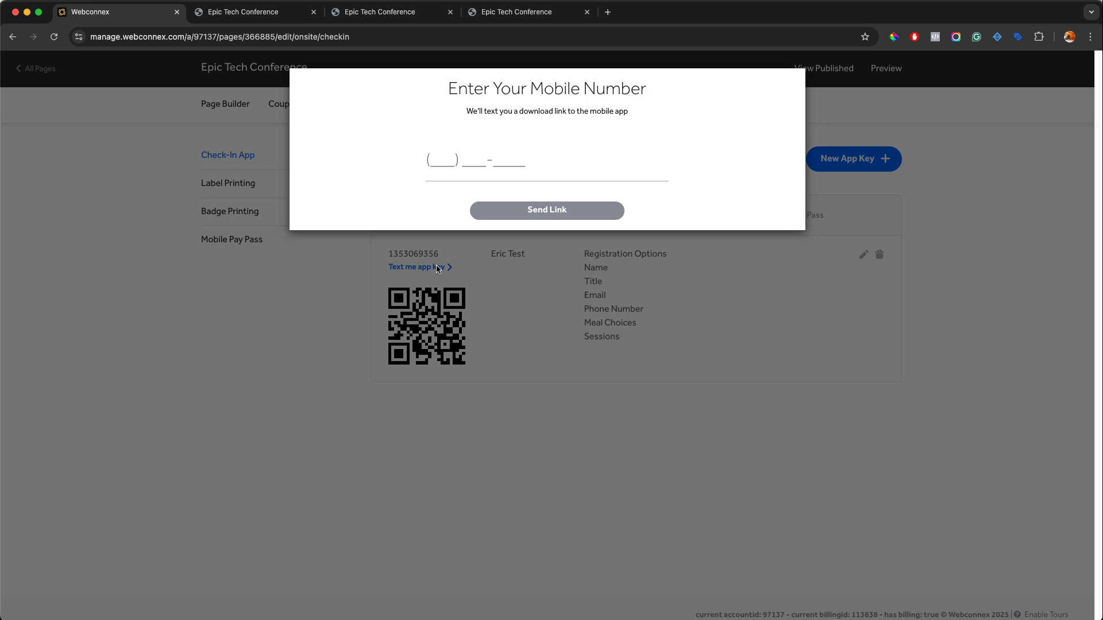
Dismiss the mobile-number prompt to return to the Check In App page
click(529, 378)
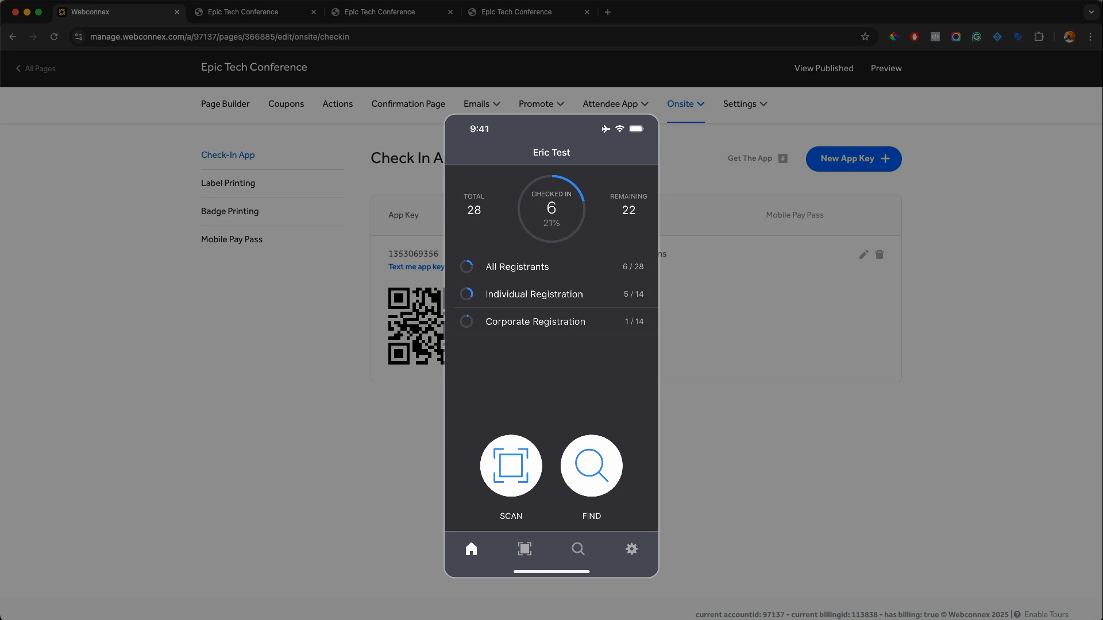
click(534, 322)
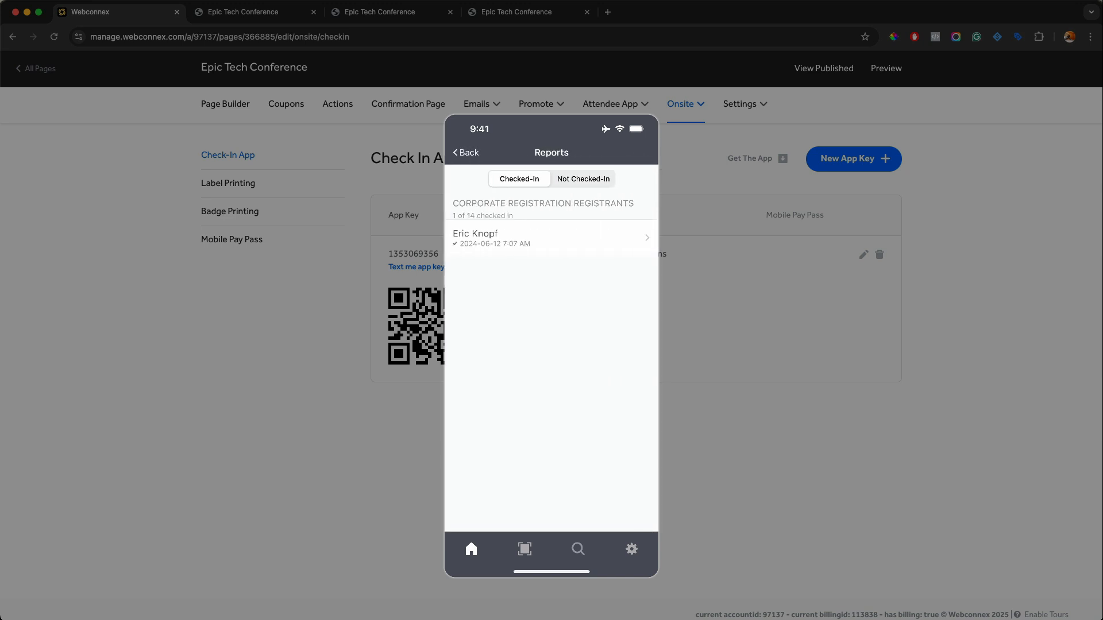
click(583, 178)
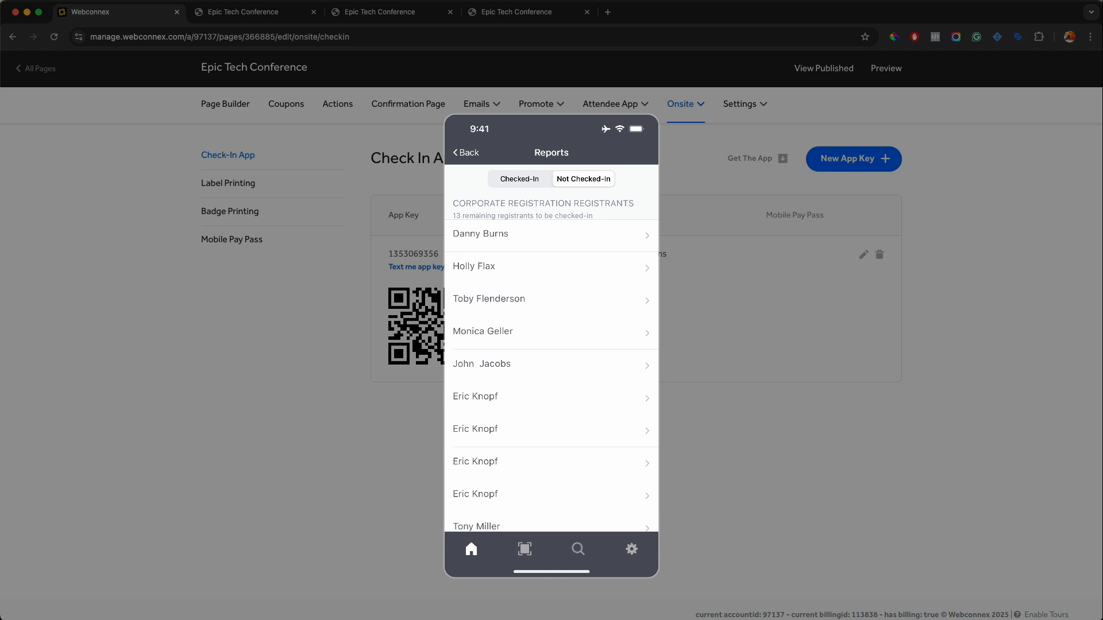
scroll(552, 370, down, 5)
scroll(552, 370, up, 5)
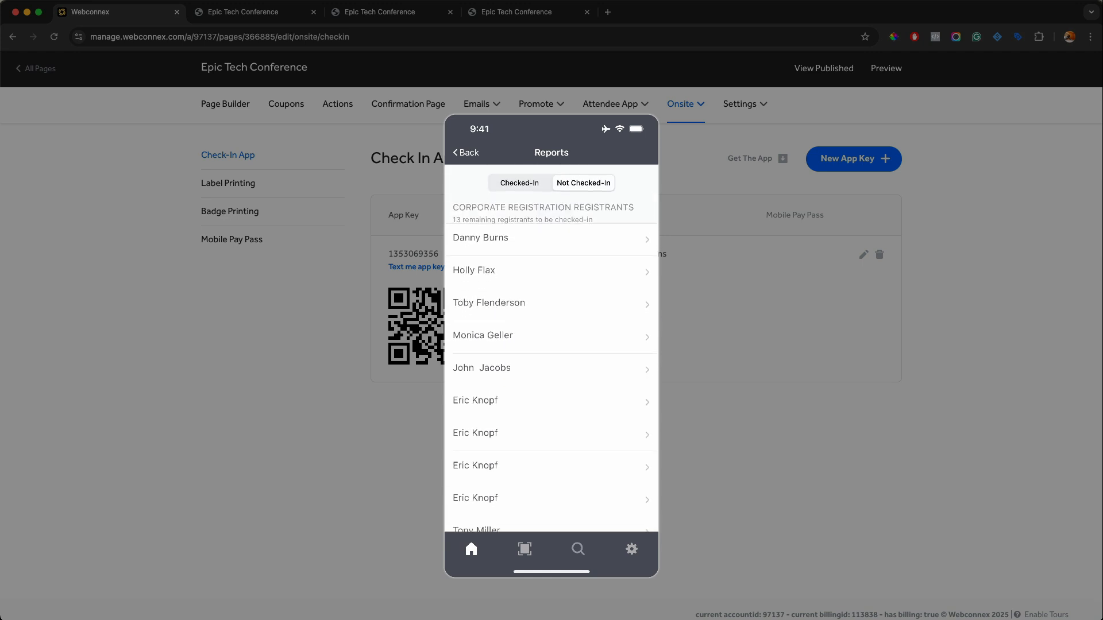
click(466, 153)
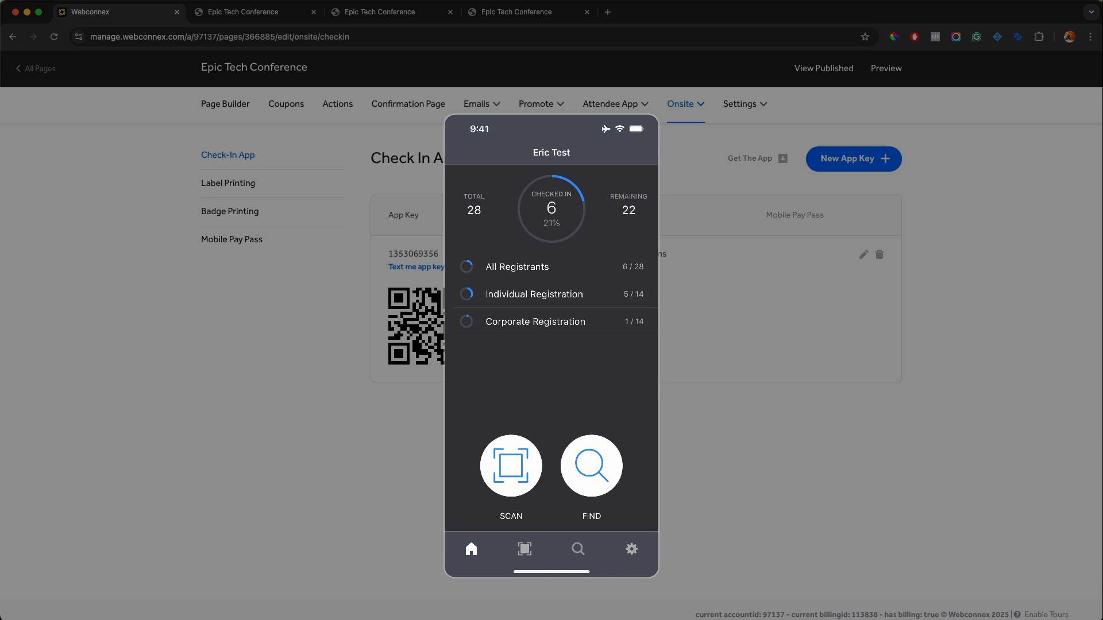
Bring up Michael Scott's, Dwight Schrute's and Toby Flenderson's receipts for QR scanning
click(269, 13)
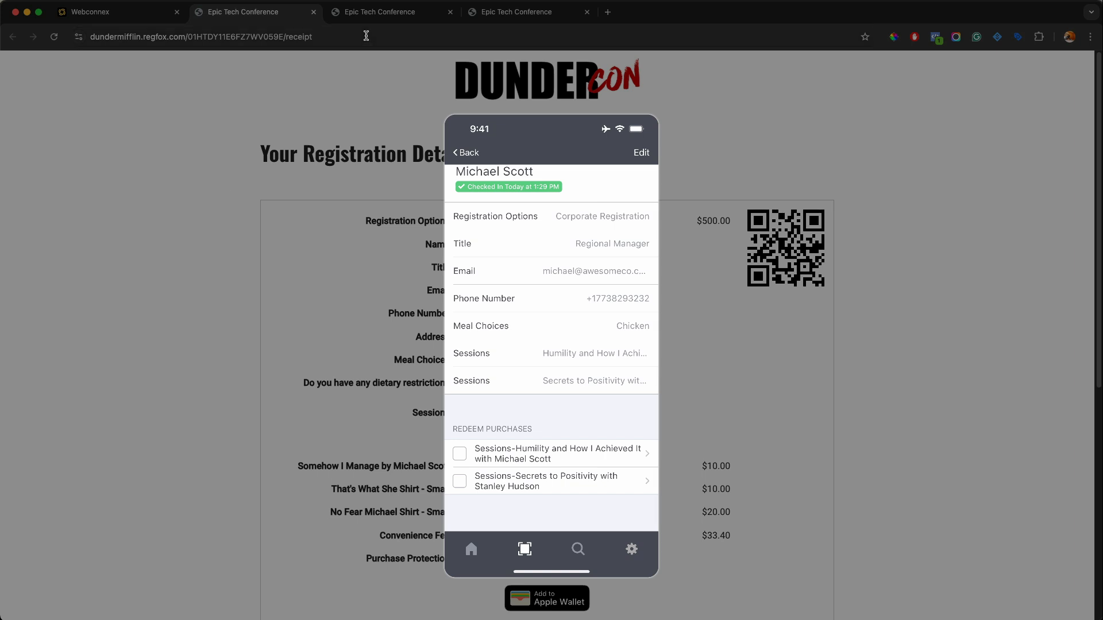
click(372, 12)
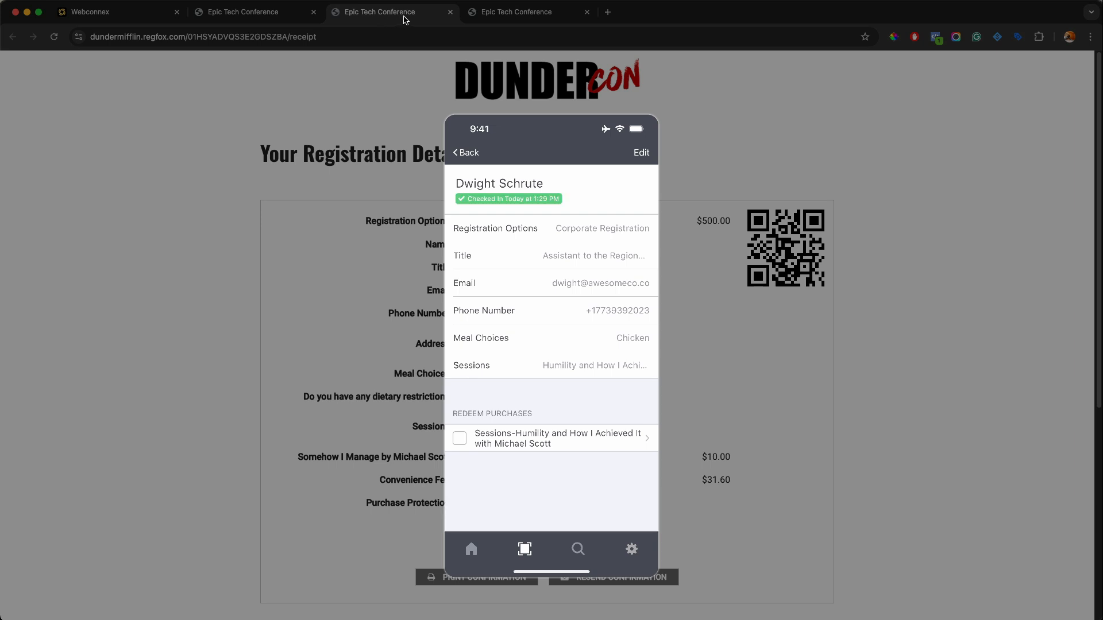
click(498, 12)
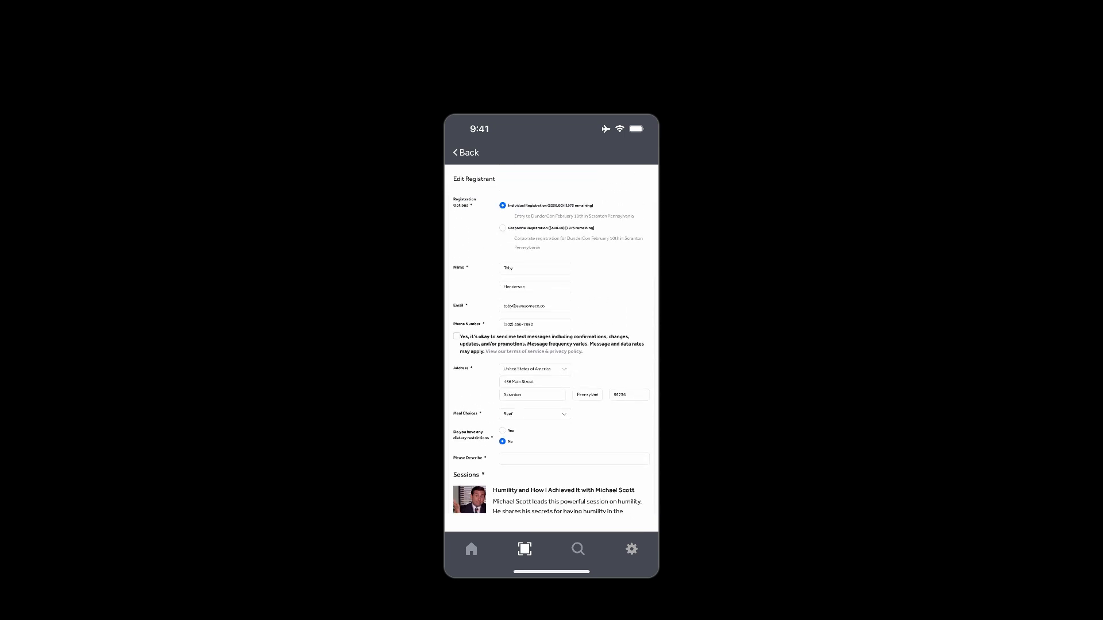
Change Toby Flenderson's registration option to Corporate Registration
click(502, 228)
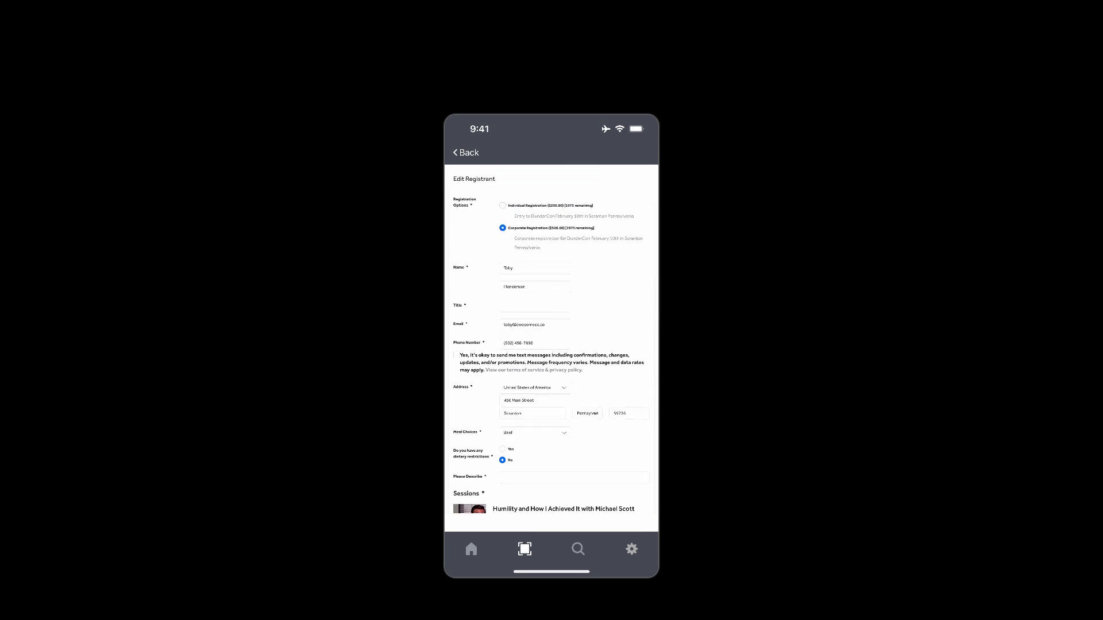
scroll(552, 344, down, 5)
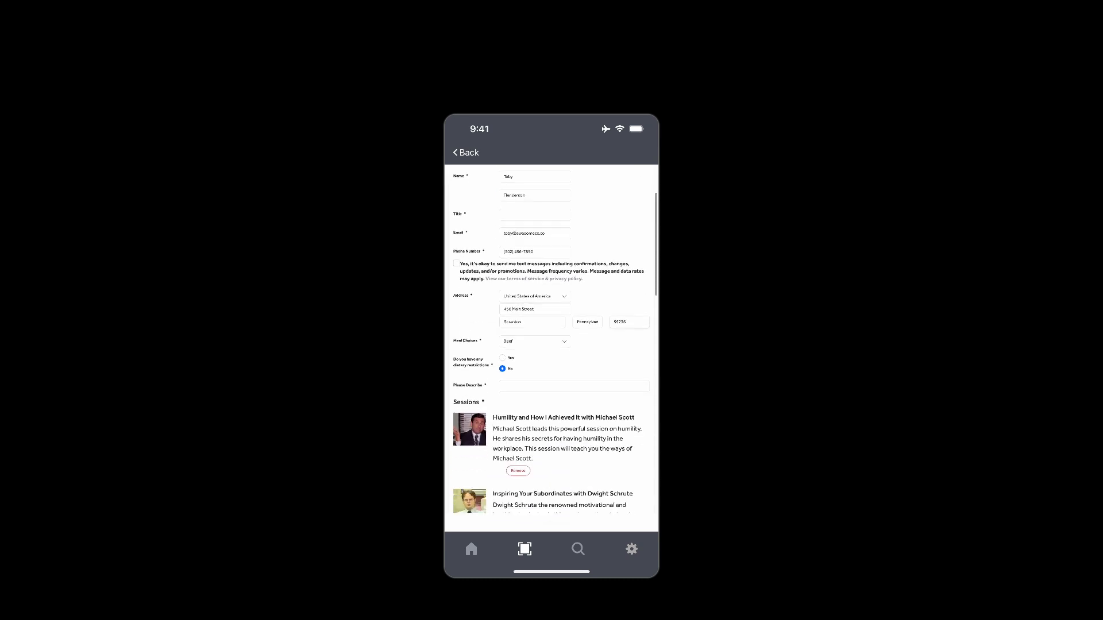
scroll(551, 345, down, 5)
scroll(551, 344, down, 5)
scroll(552, 345, down, 5)
scroll(552, 345, down, 5)
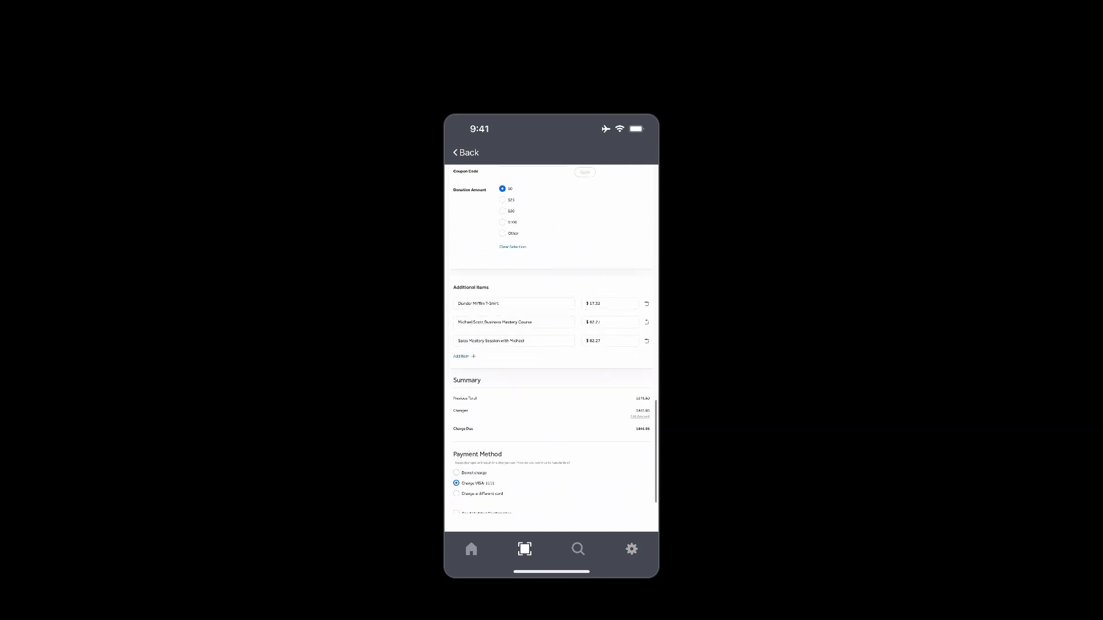
scroll(552, 346, down, 3)
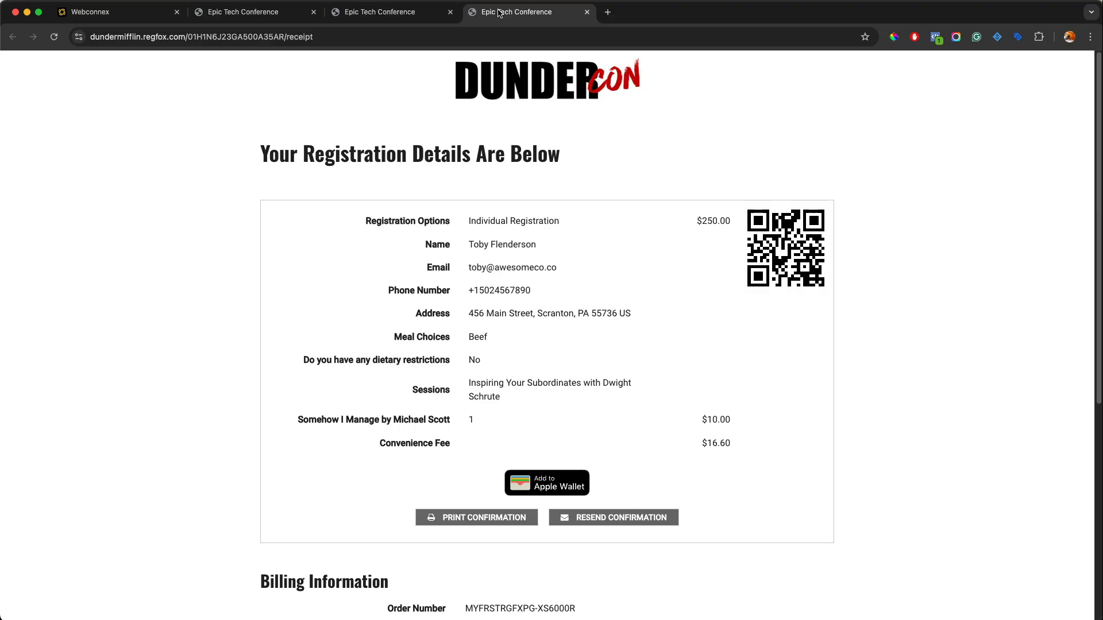
click(130, 11)
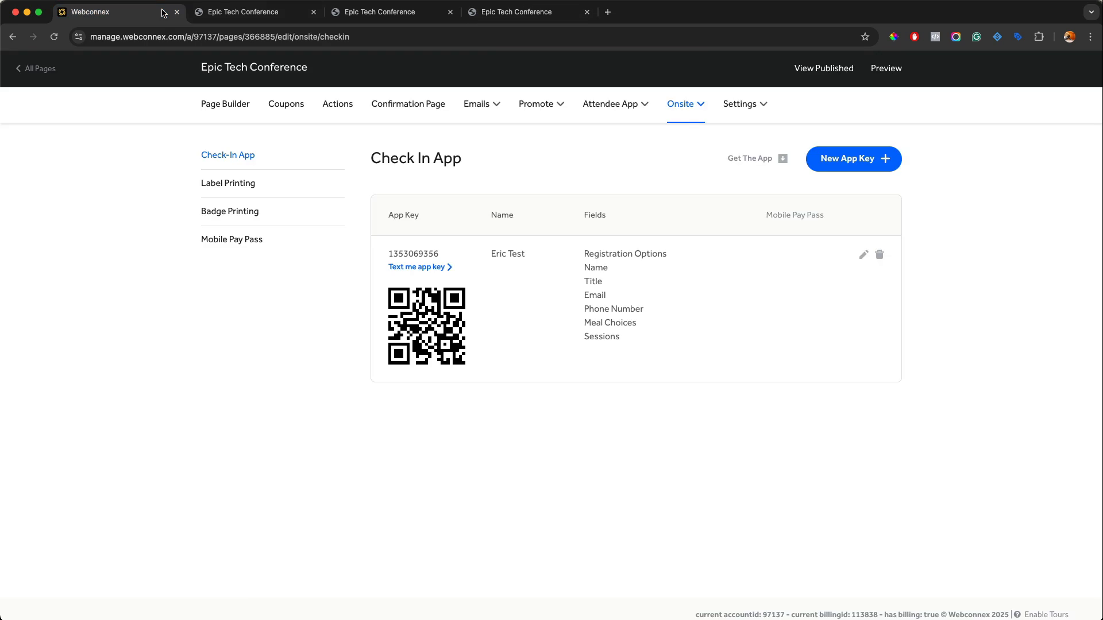
click(39, 68)
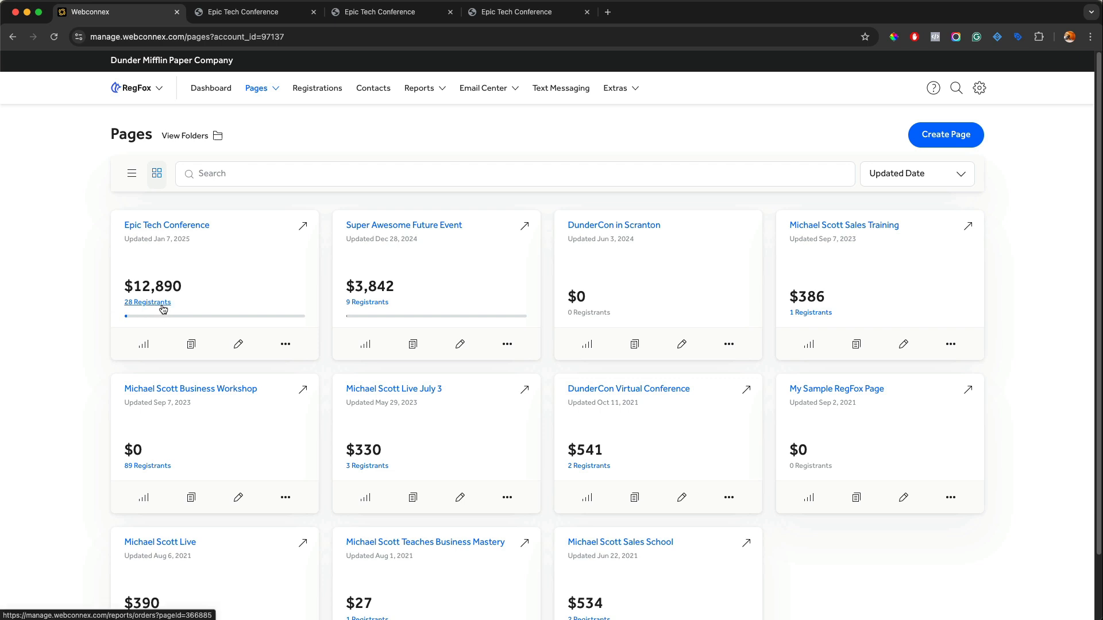
click(162, 309)
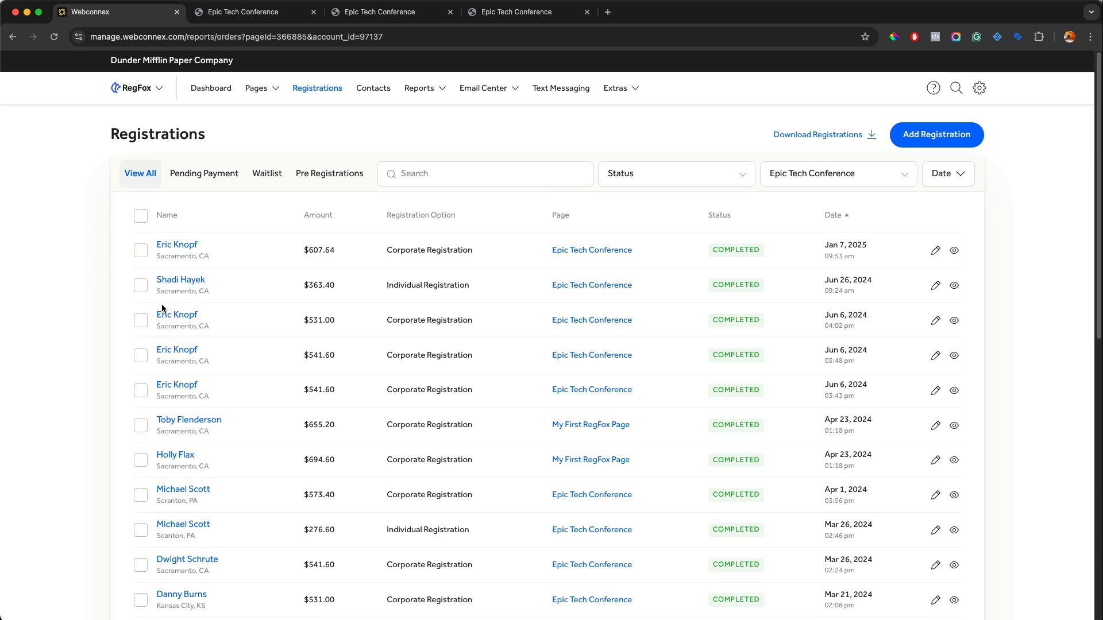
click(437, 175)
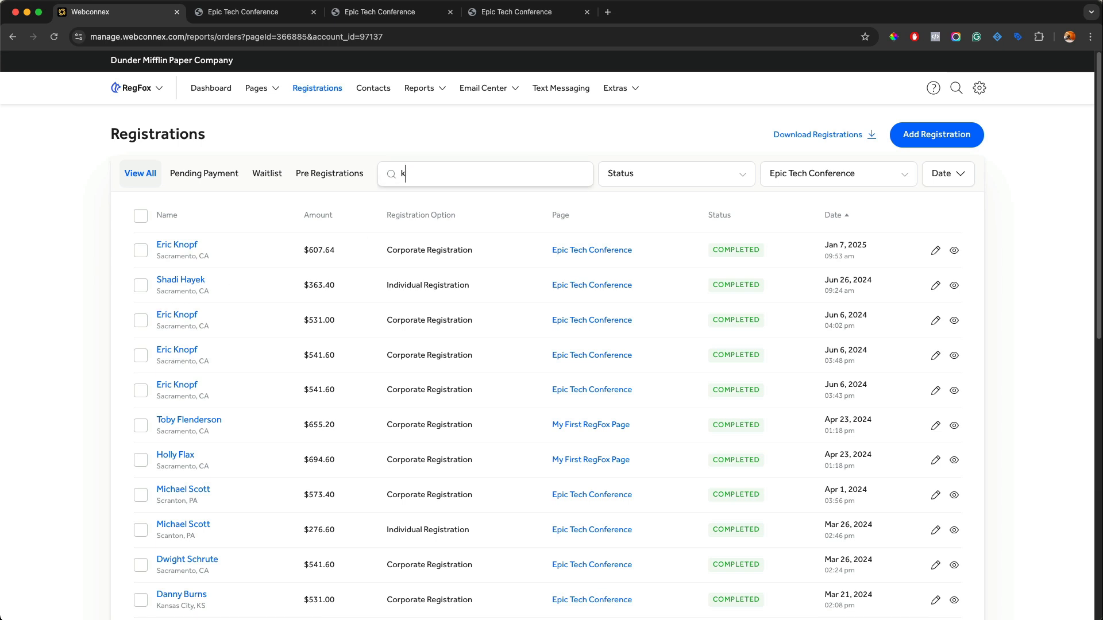
text(knopf)
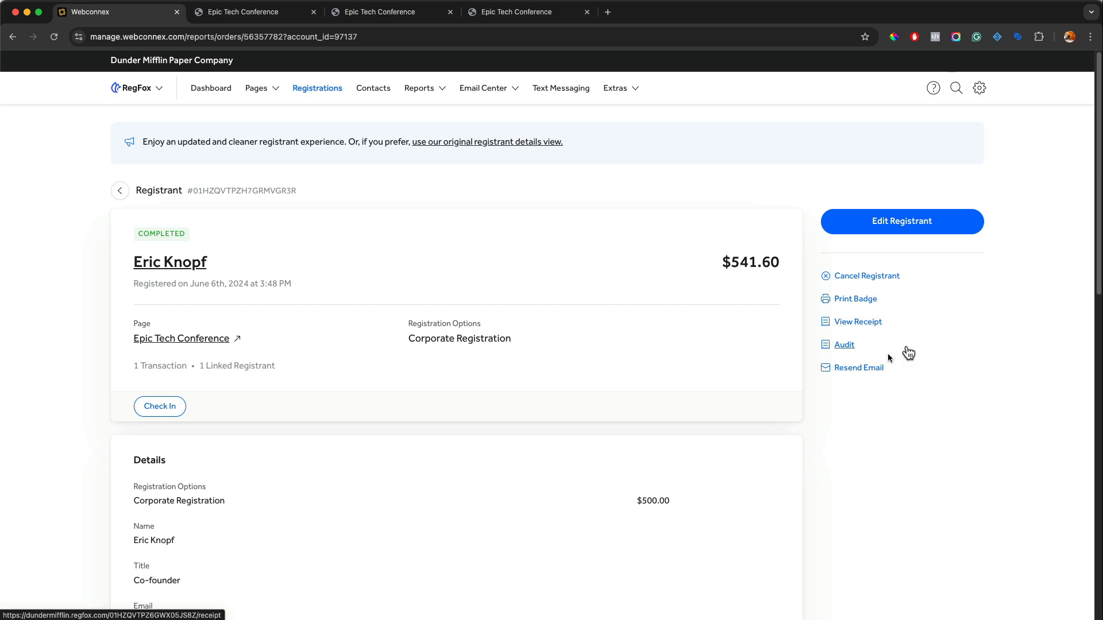
Check Eric Knopf in, check him back out, and return to the full Registrations list
click(164, 406)
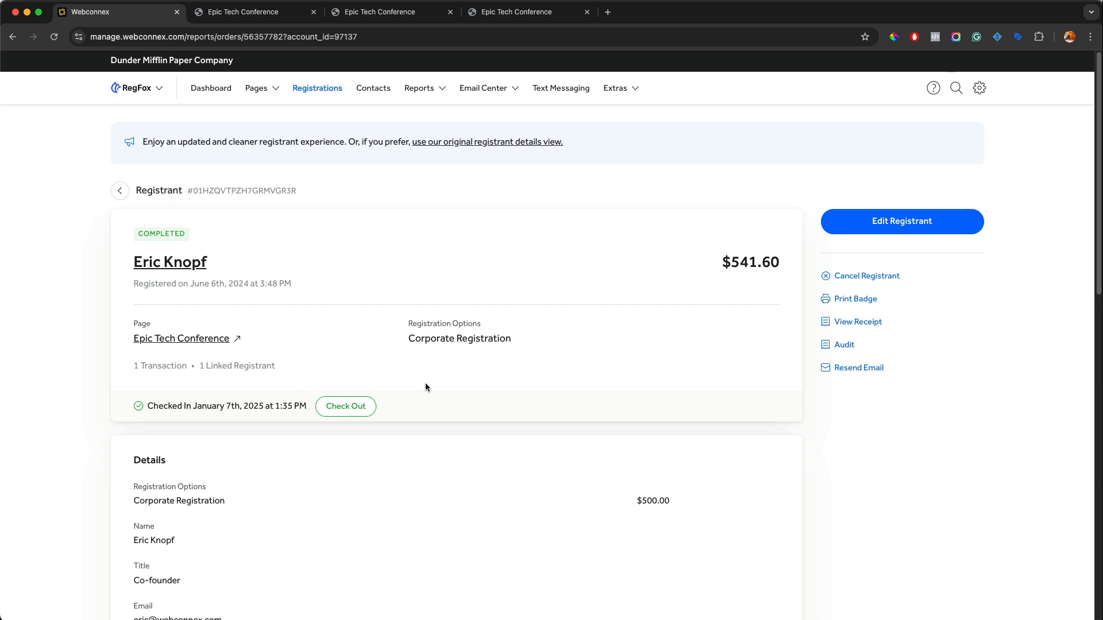
click(345, 407)
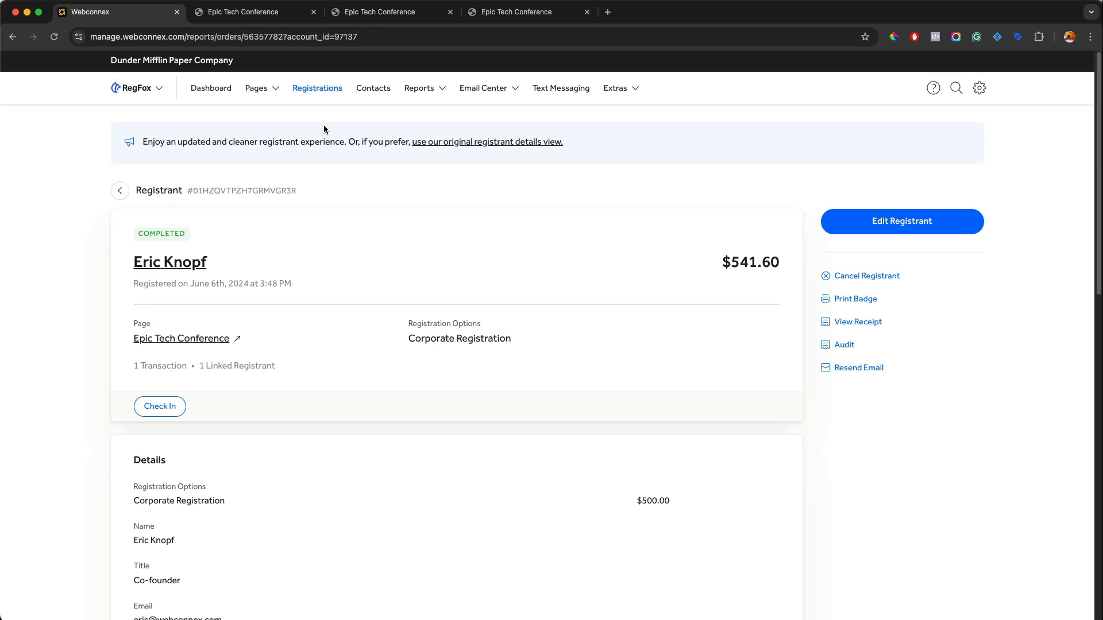
click(317, 88)
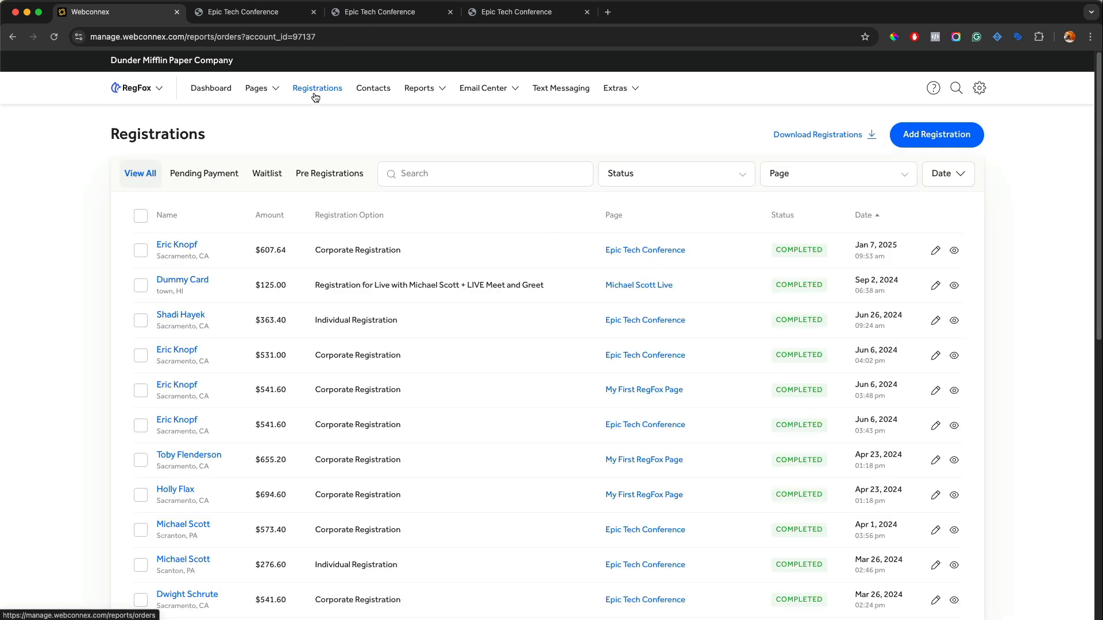
click(438, 173)
text(scott)
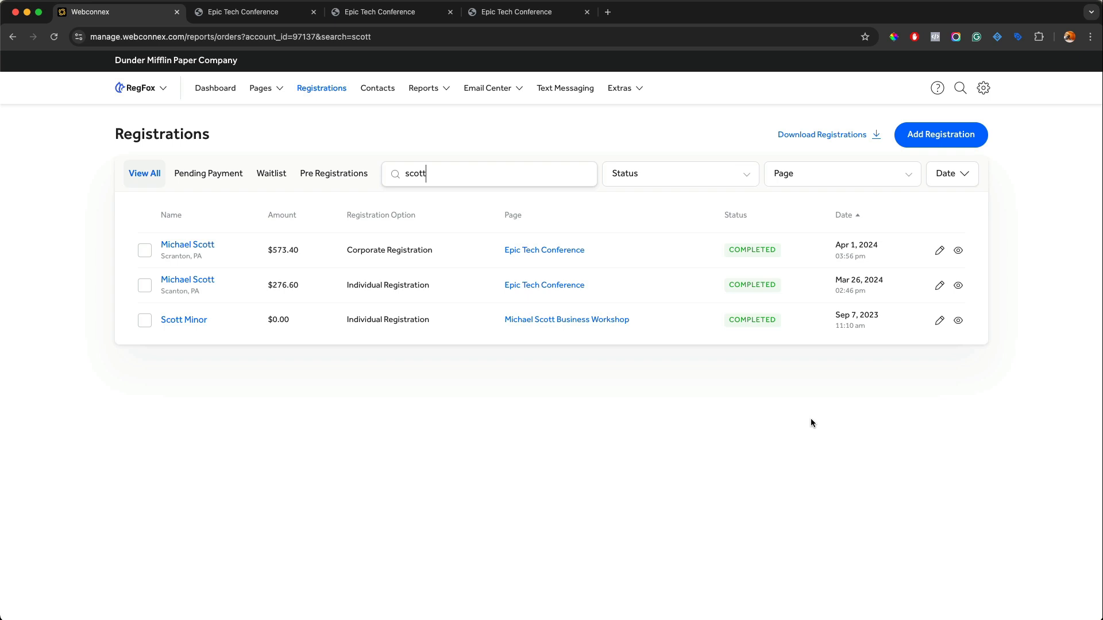
key(BackSpace)
key(BackSpace)
key(BackSpace)
key(BackSpace)
key(BackSpace)
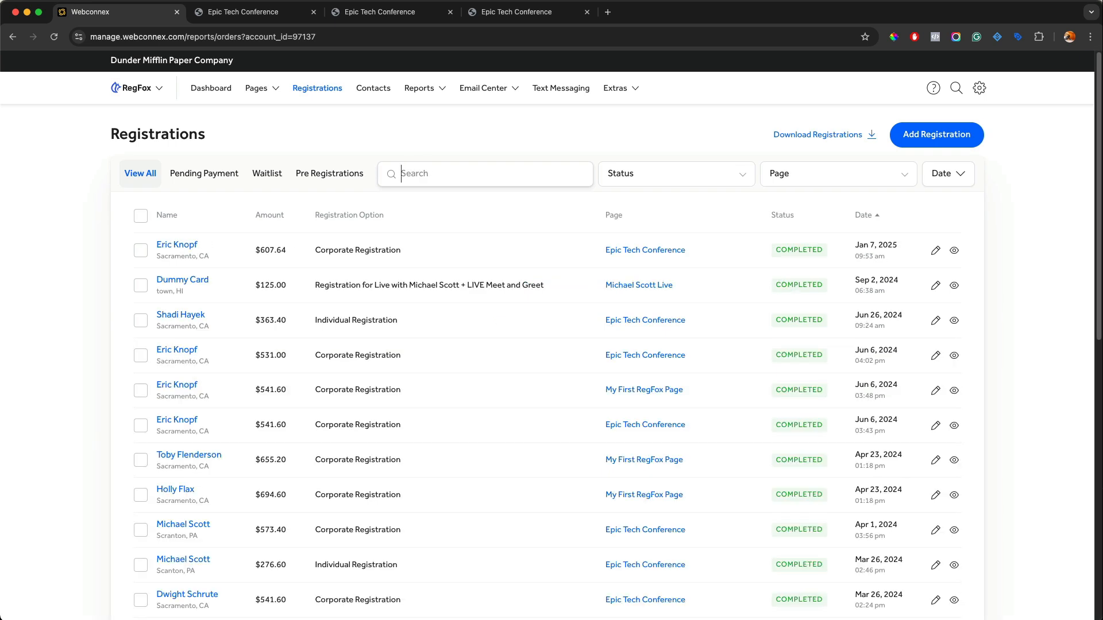